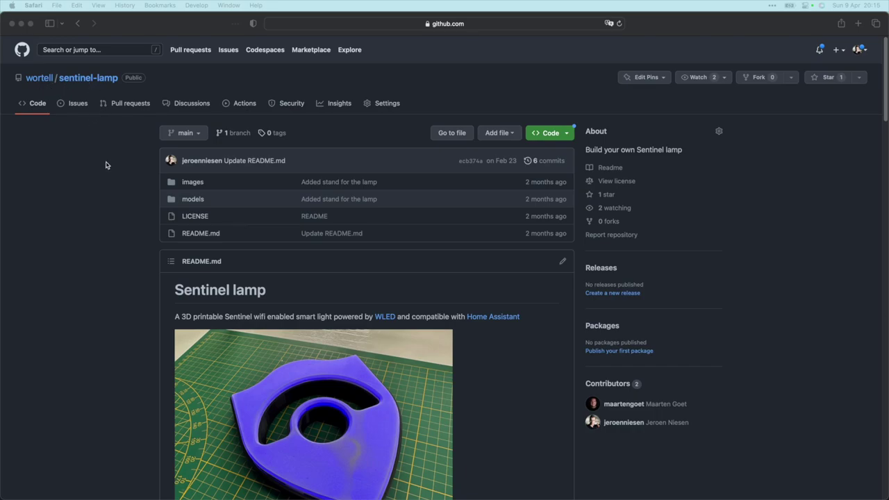
# Scroll the sentinel-lamp README to the Instructions listing three printable parts and the snap-fit diagram
pyautogui.scroll(-1, 104, 179)
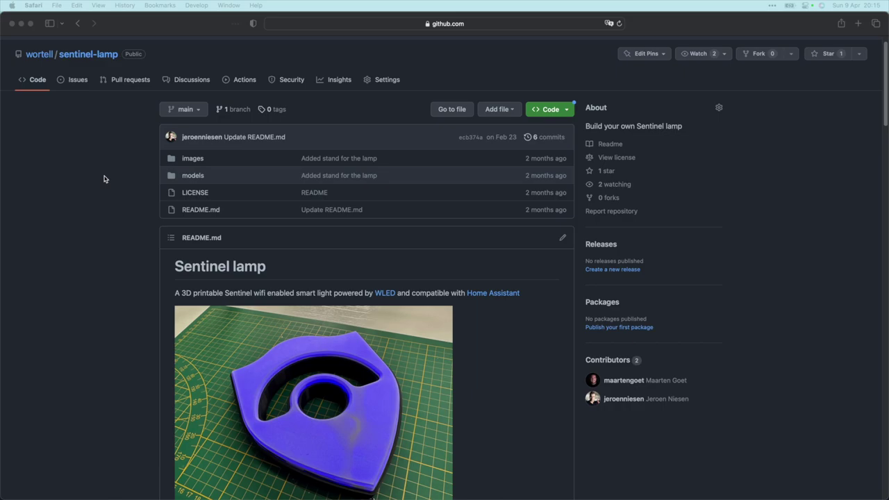
pyautogui.scroll(-4, 104, 179)
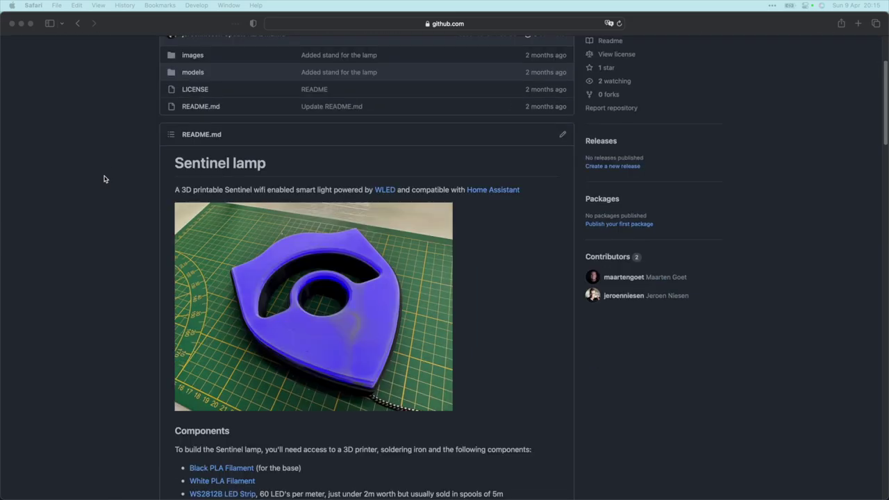
pyautogui.scroll(-2, 104, 179)
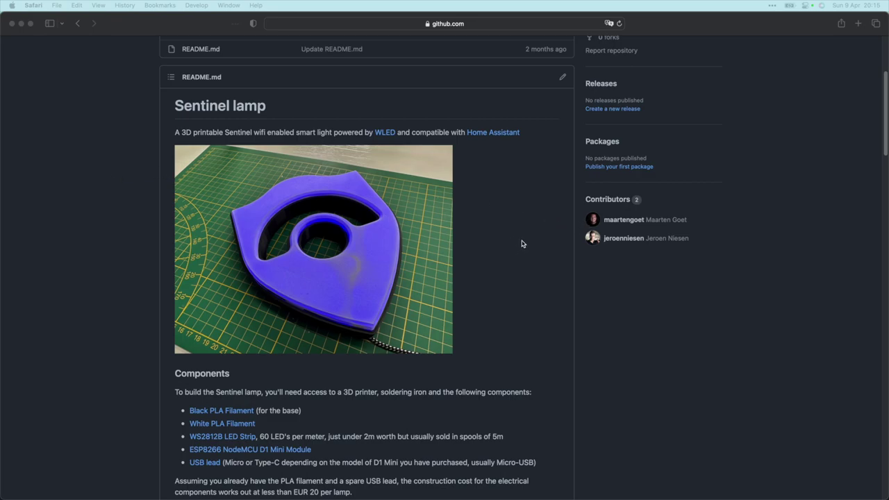
pyautogui.scroll(-4, 520, 244)
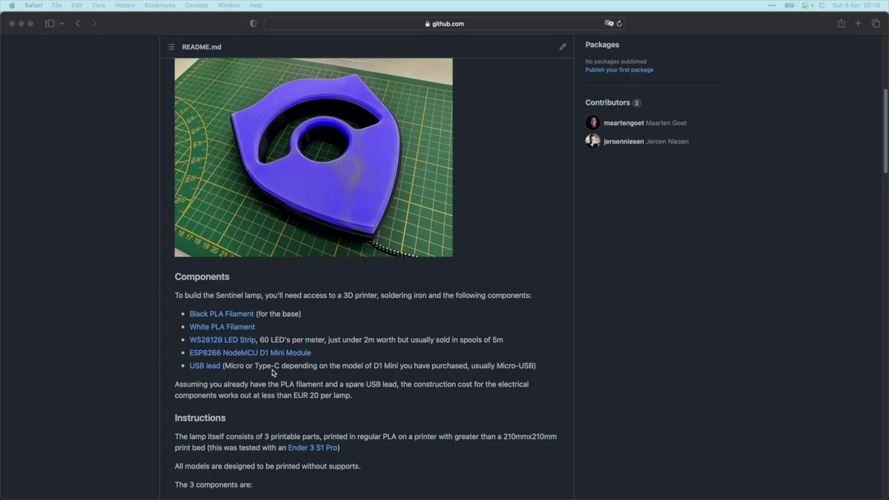
pyautogui.scroll(-2, 287, 368)
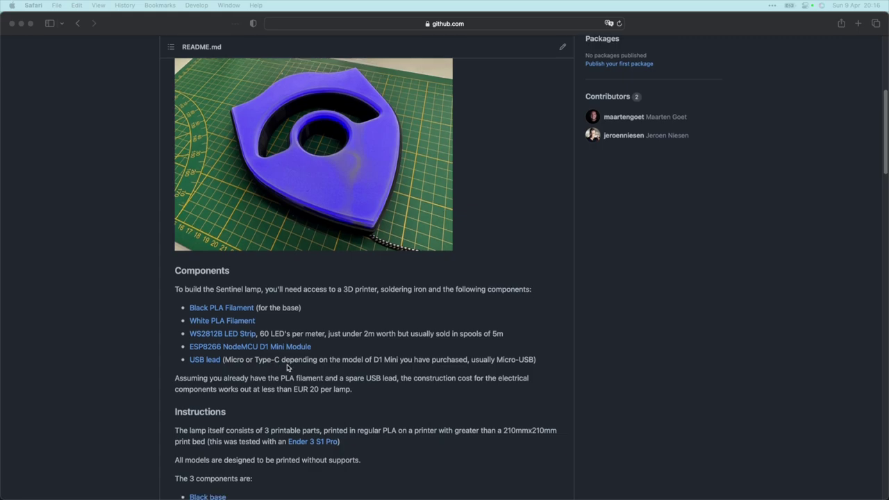
pyautogui.scroll(-5, 287, 368)
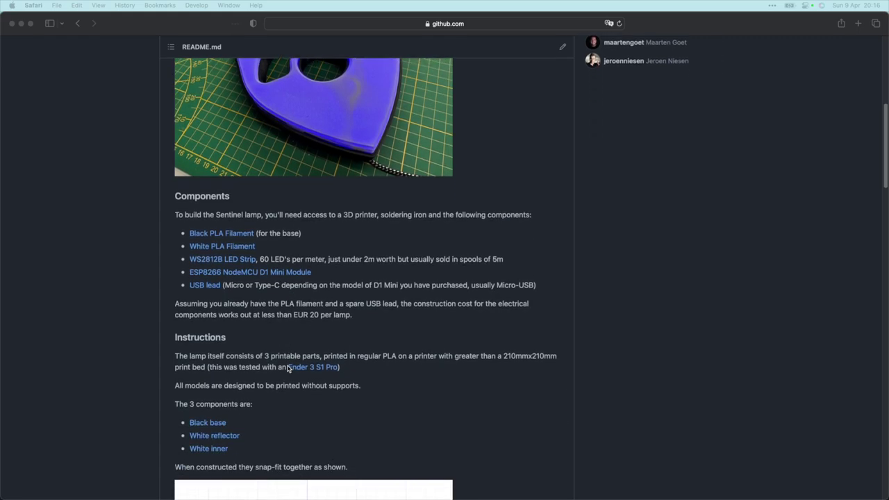
pyautogui.scroll(-8, 288, 369)
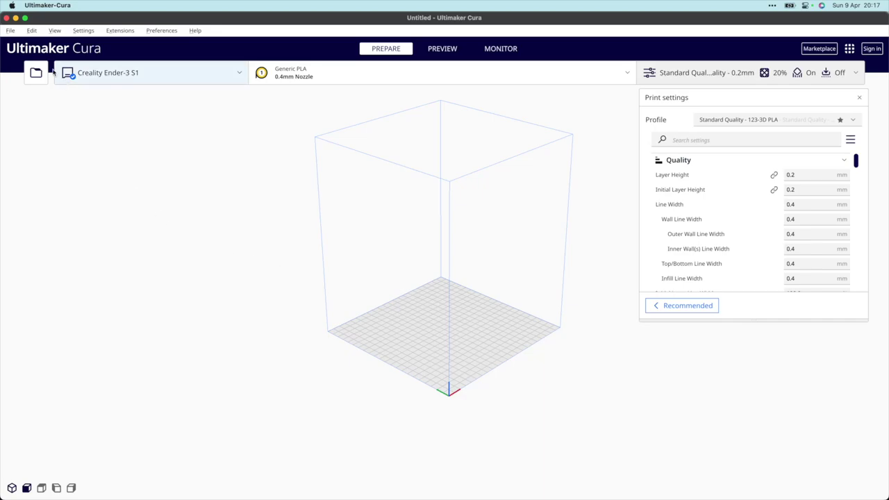
# Load sentinel_lamp_back_cover_black.stl from the Development/sentinel-lamp folder onto the build plate
pyautogui.click(12, 32)
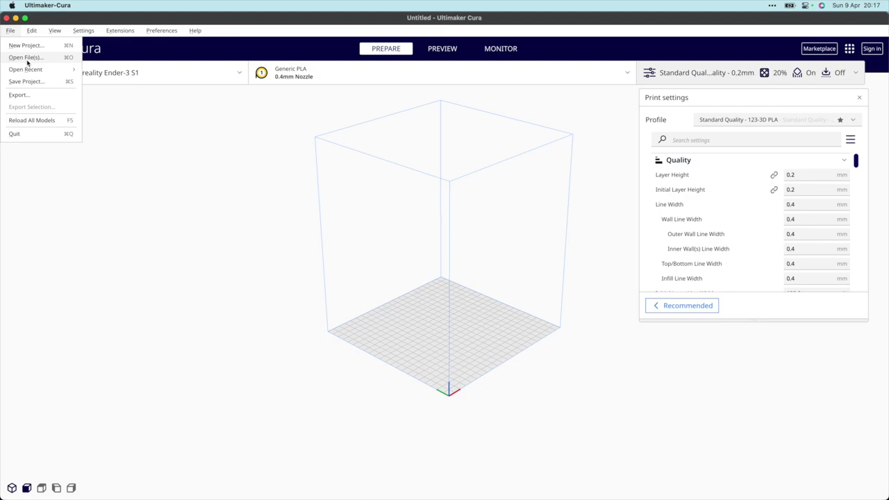
pyautogui.click(27, 58)
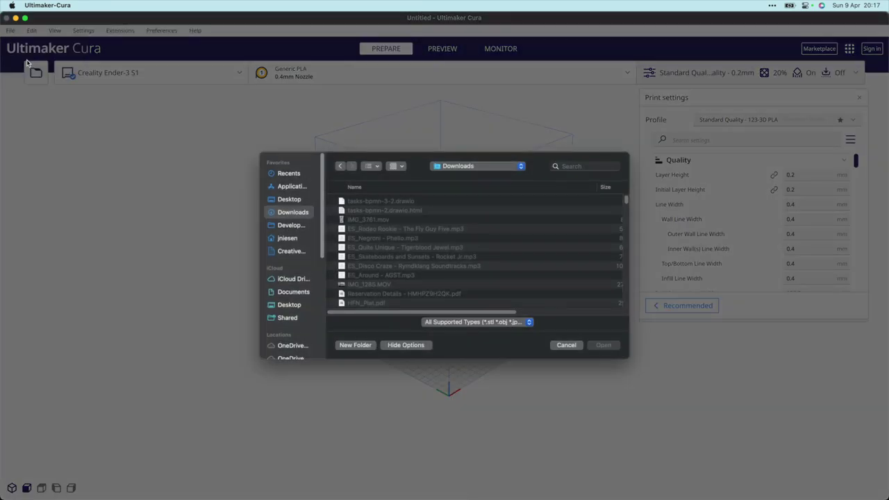
pyautogui.click(284, 230)
pyautogui.doubleClick(361, 202)
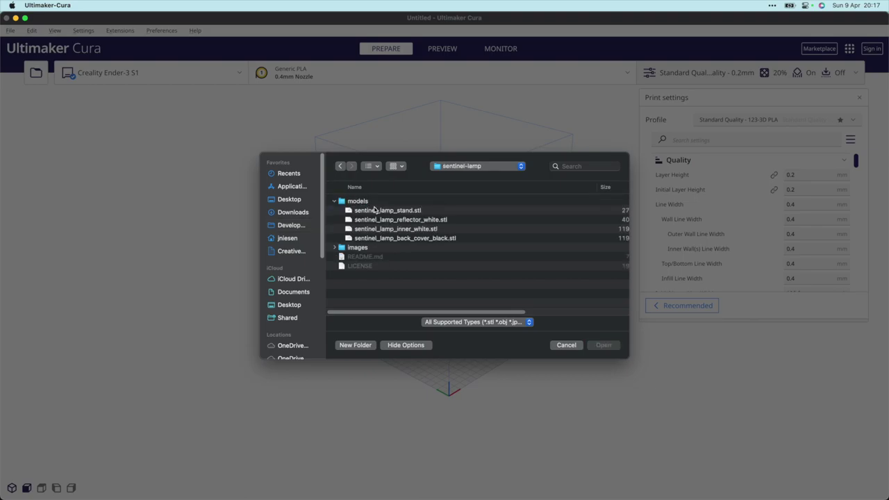
pyautogui.click(412, 238)
pyautogui.click(604, 345)
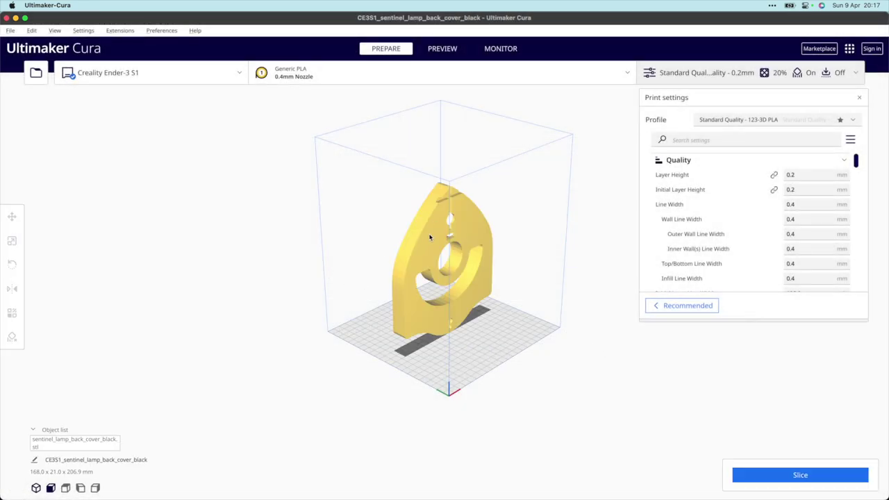
# Lay the back cover flat with Rotate's select-face tool and centre it using Arrange All Models
pyautogui.click(427, 244)
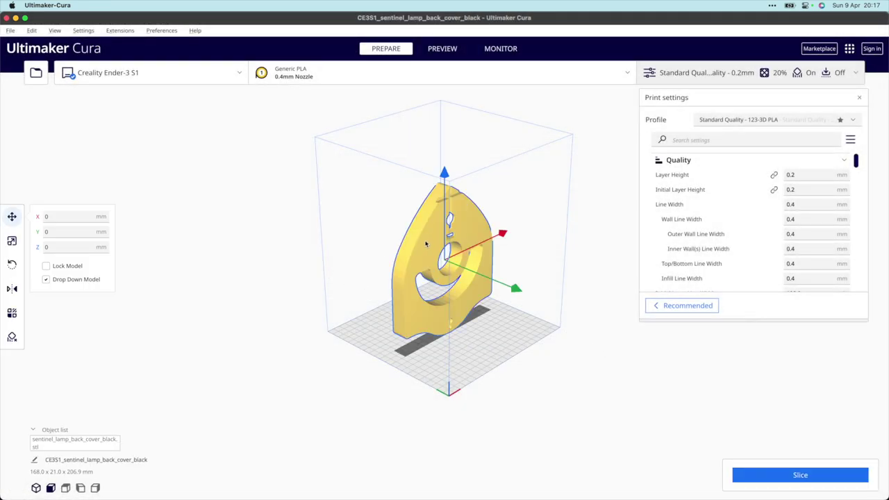
pyautogui.click(11, 266)
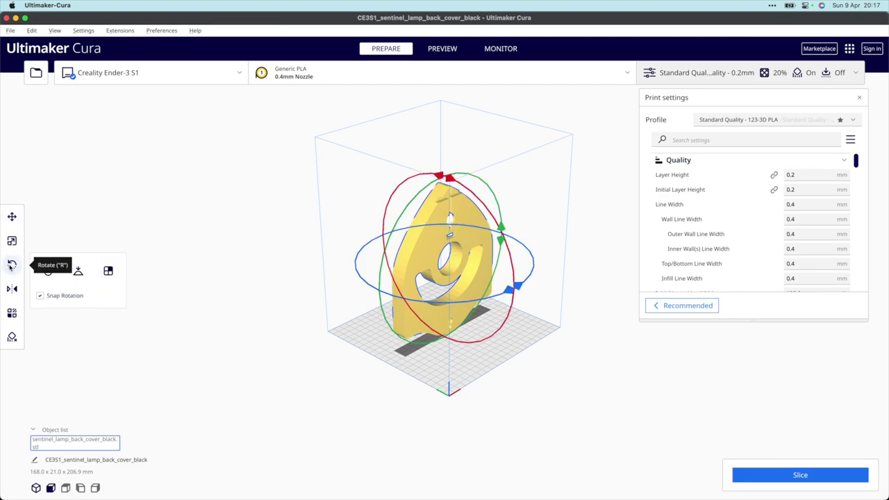
pyautogui.click(402, 252)
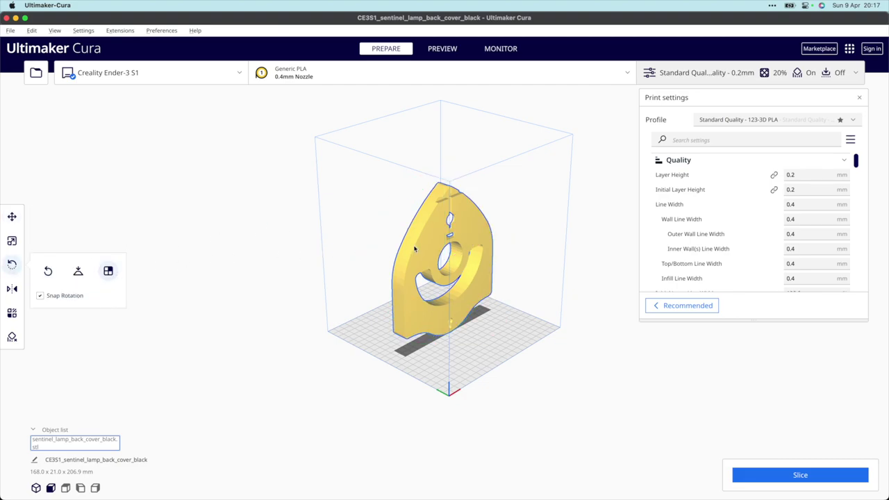
pyautogui.rightClick(355, 327)
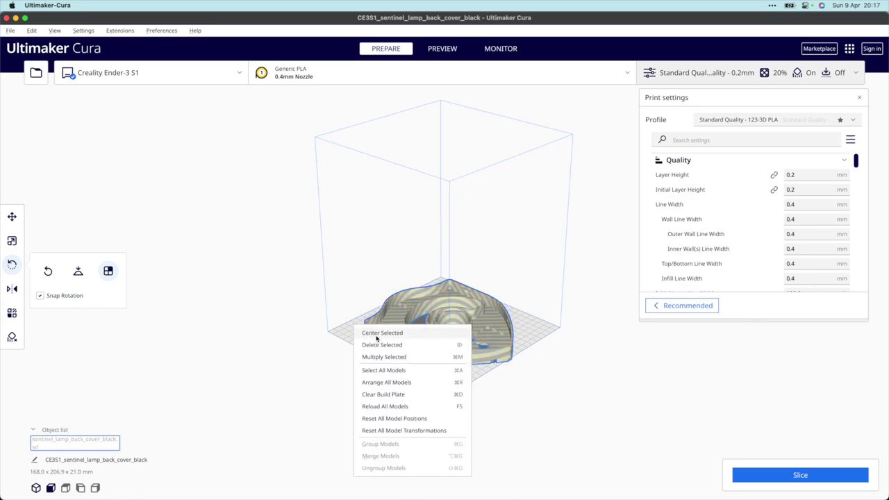
pyautogui.click(417, 382)
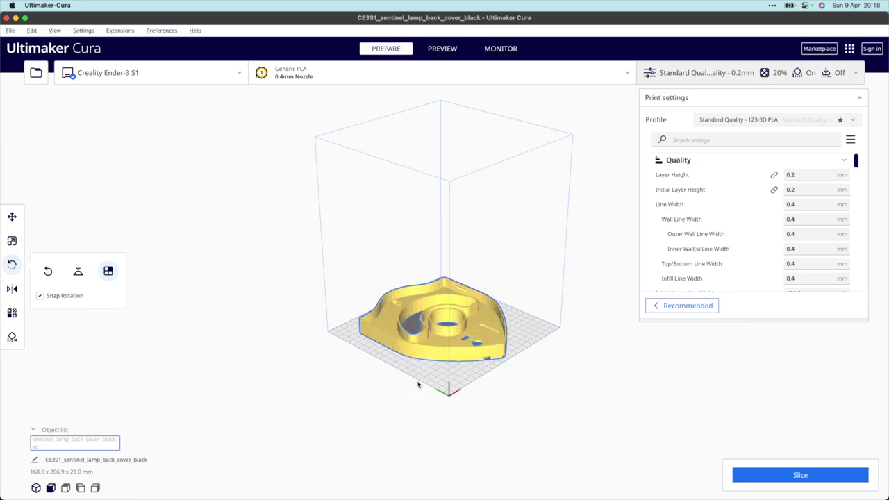
pyautogui.click(233, 354)
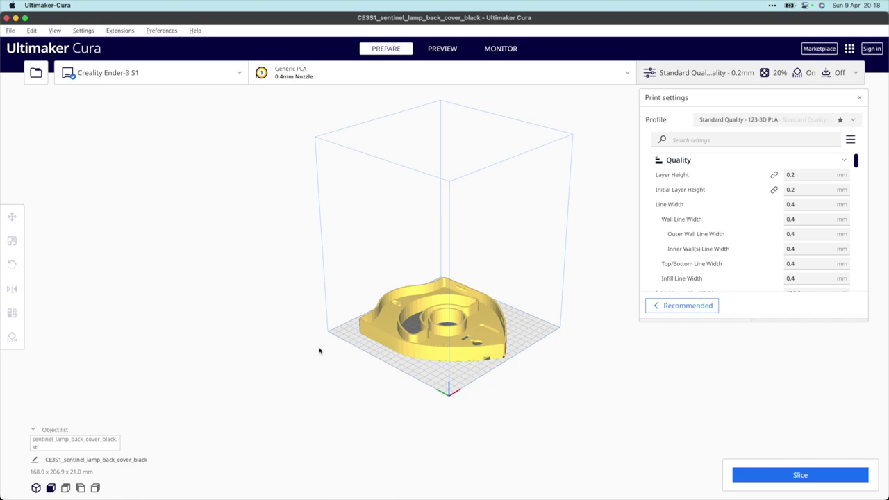
# Slice the back cover, cancel the printer upload, and delete the model from the plate
pyautogui.click(783, 474)
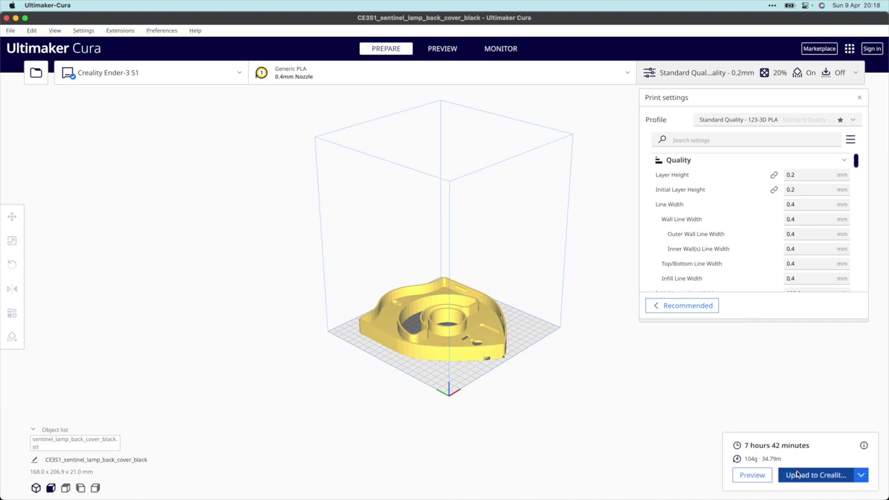
pyautogui.click(791, 469)
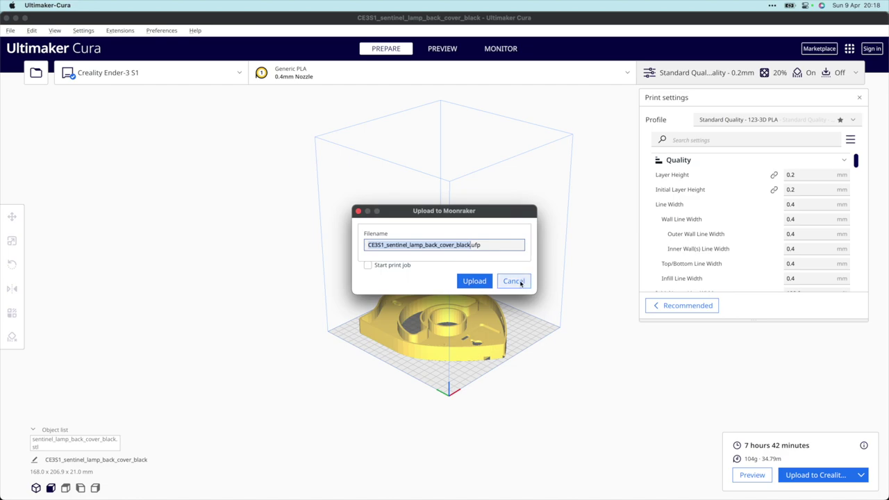
pyautogui.click(514, 281)
pyautogui.click(475, 313)
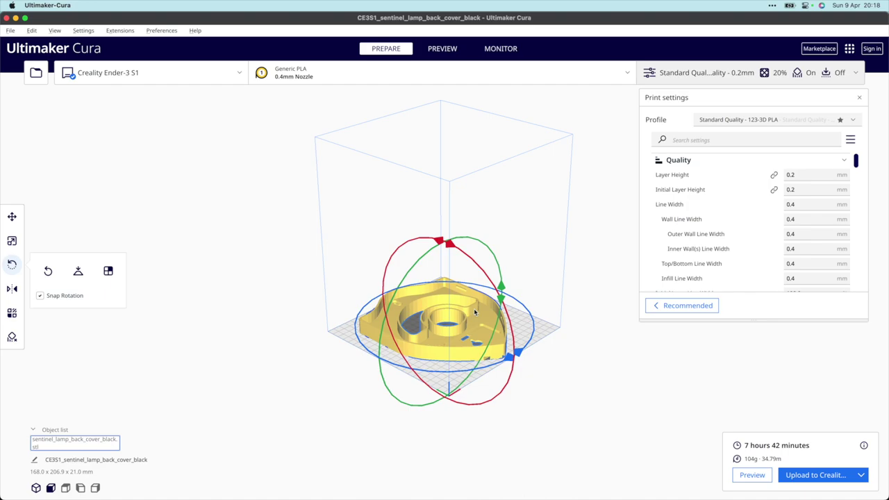
pyautogui.press('Delete')
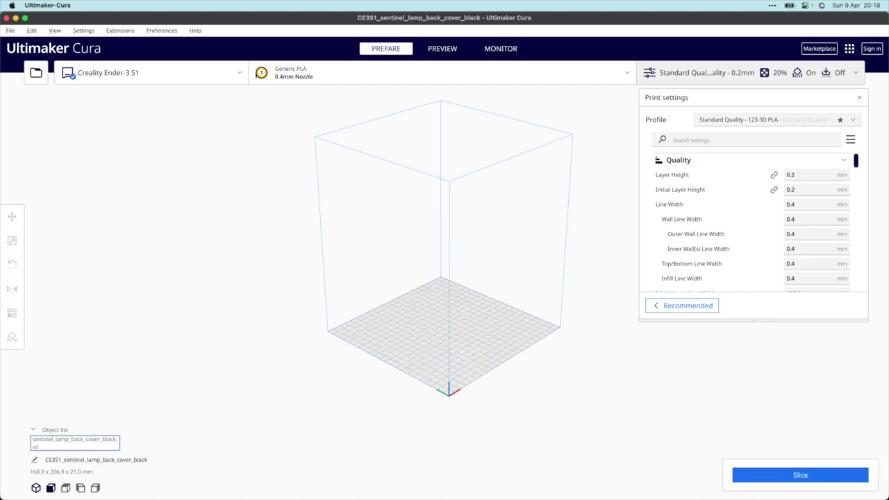
# Load sentinel_lamp_inner_white.stl from the sentinel-lamp folder onto the build plate
pyautogui.click(11, 30)
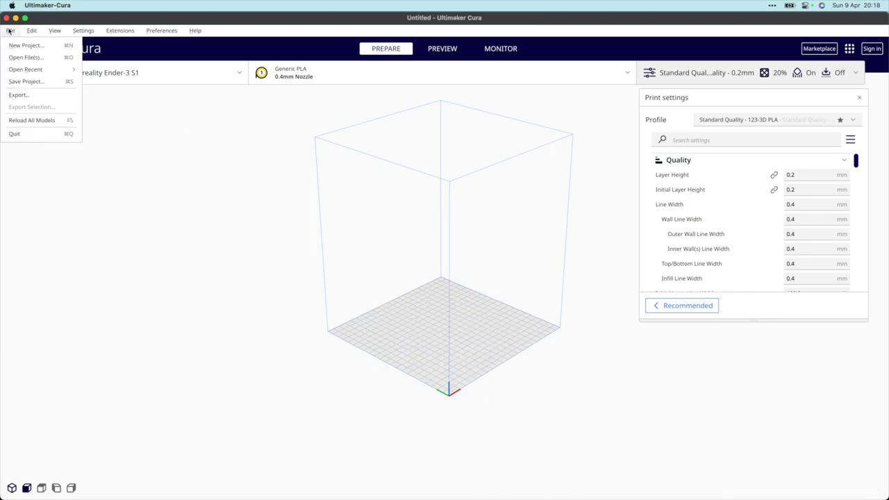
pyautogui.click(36, 57)
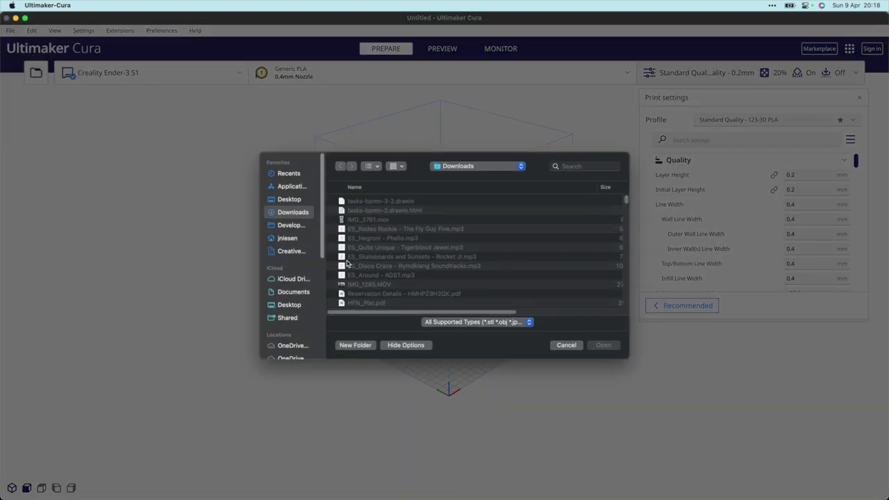
pyautogui.click(291, 225)
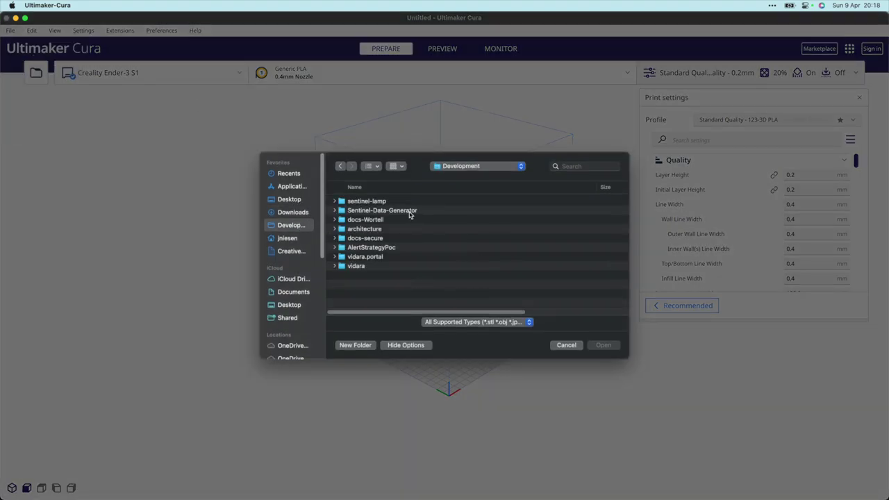
pyautogui.doubleClick(371, 202)
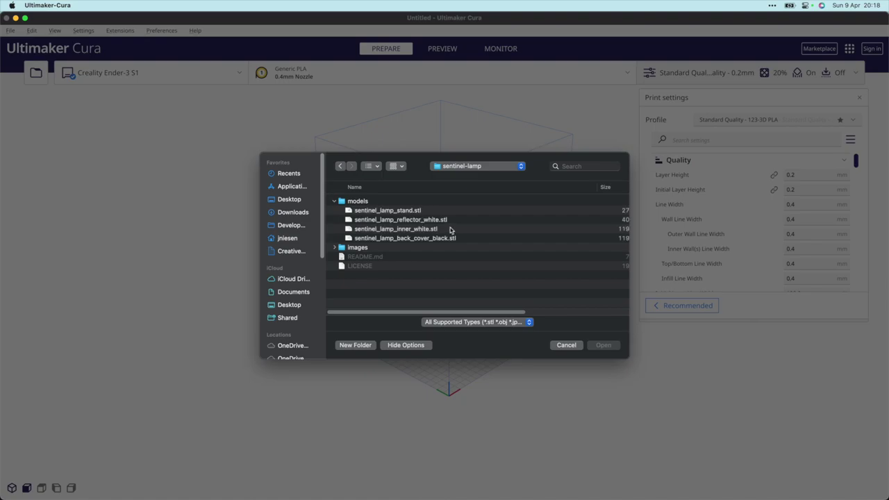
pyautogui.click(401, 230)
pyautogui.click(605, 345)
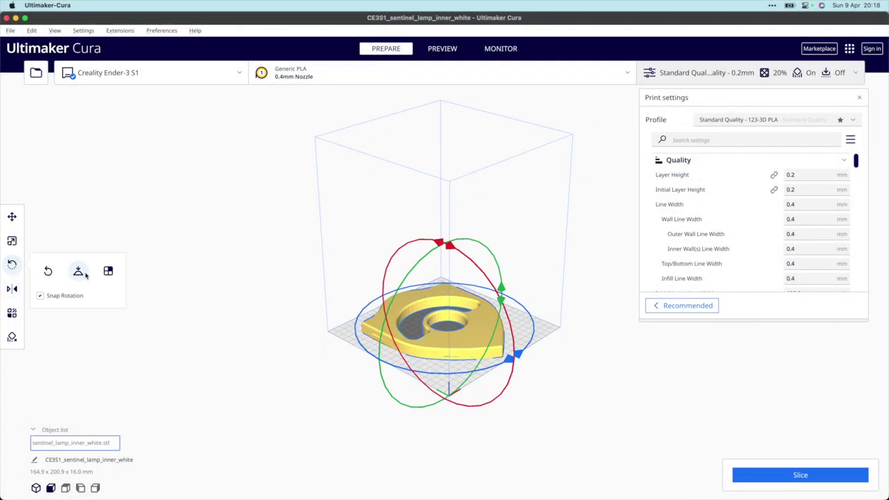
# Lay the inner white part flat by a face and centre it with Arrange All Models
pyautogui.click(108, 272)
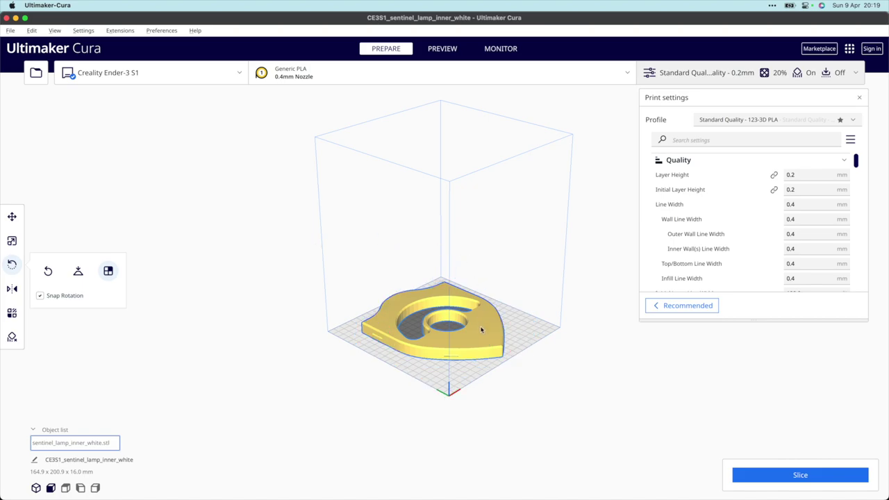
pyautogui.click(484, 327)
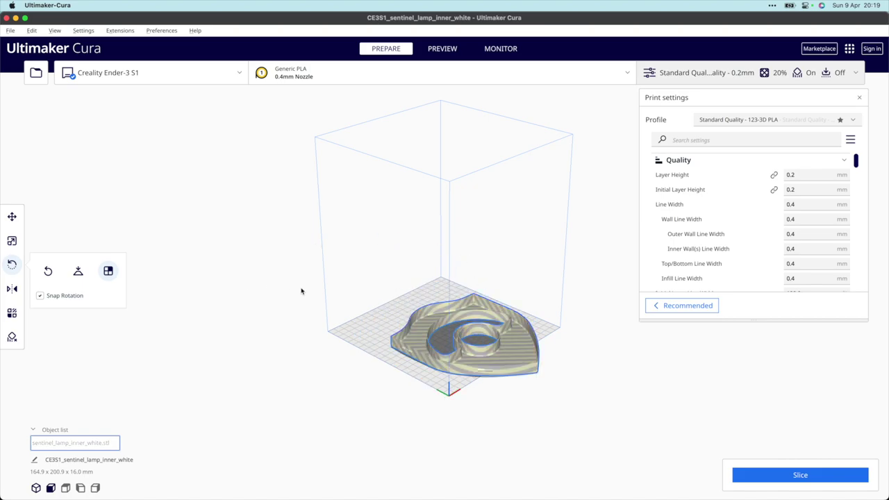
pyautogui.rightClick(369, 330)
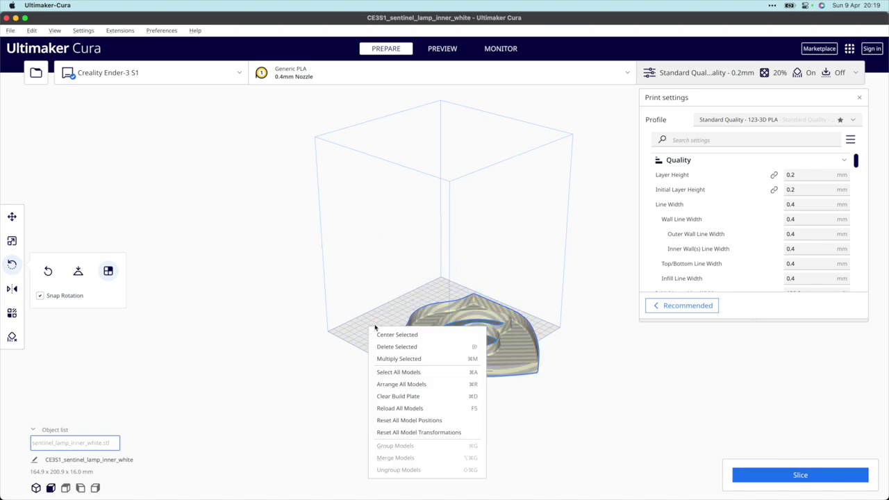
pyautogui.click(436, 386)
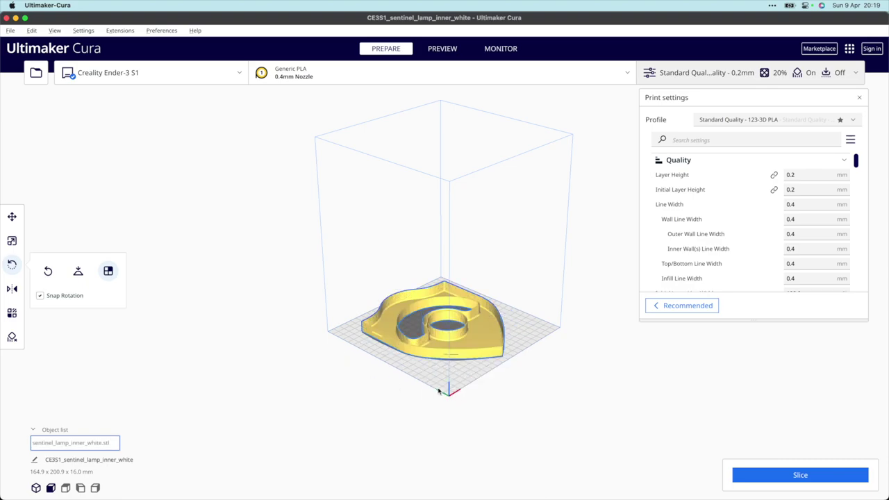
pyautogui.click(673, 407)
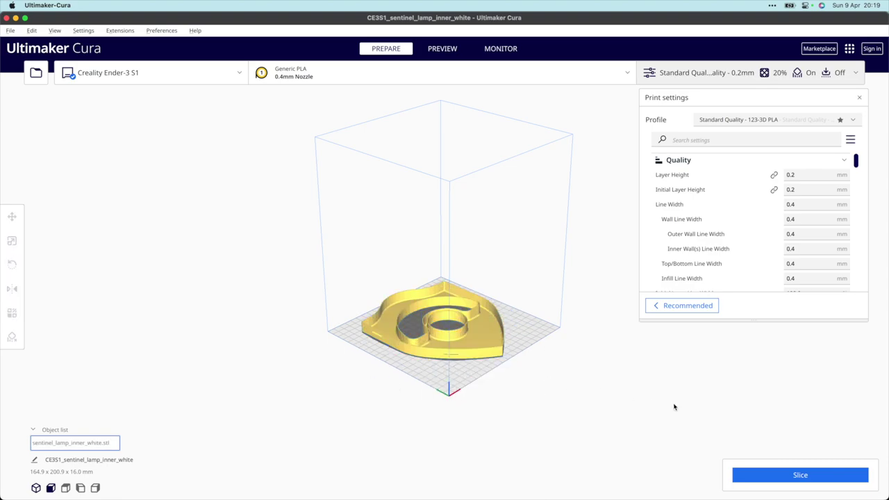
# Slice the inner white part (2 hours 24 minutes), cancel the upload, and delete it
pyautogui.click(824, 474)
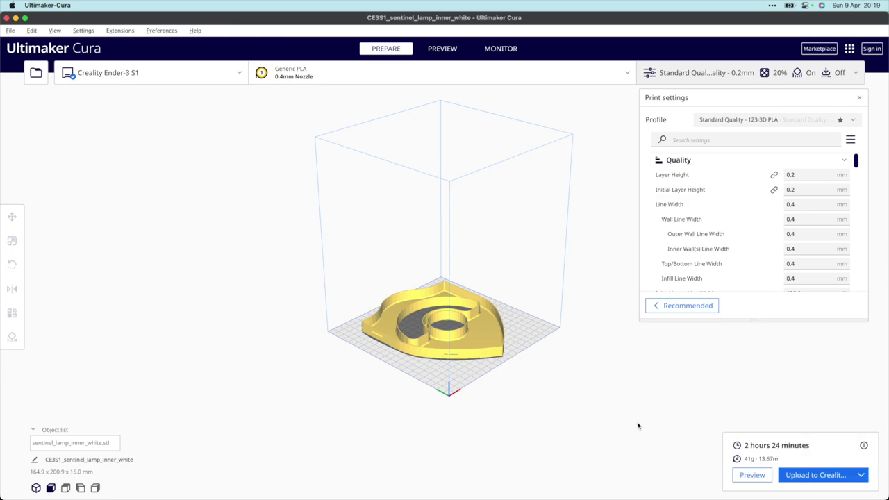
pyautogui.click(813, 478)
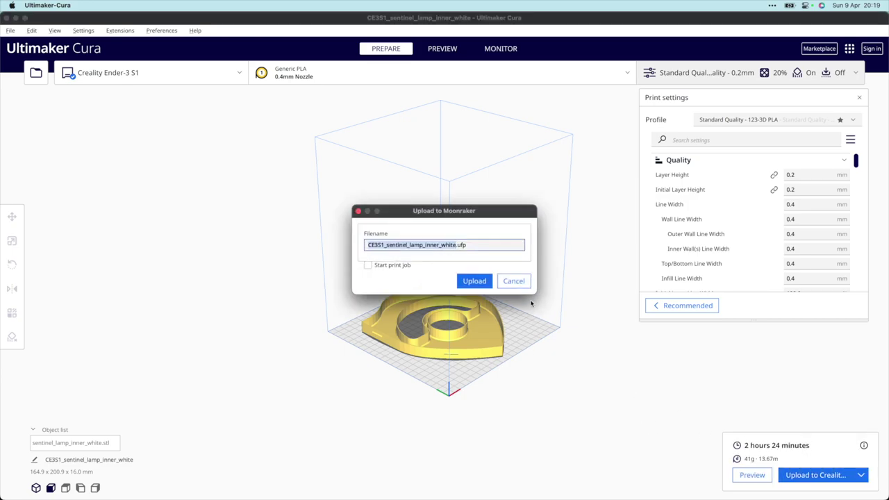
pyautogui.click(514, 281)
pyautogui.click(499, 315)
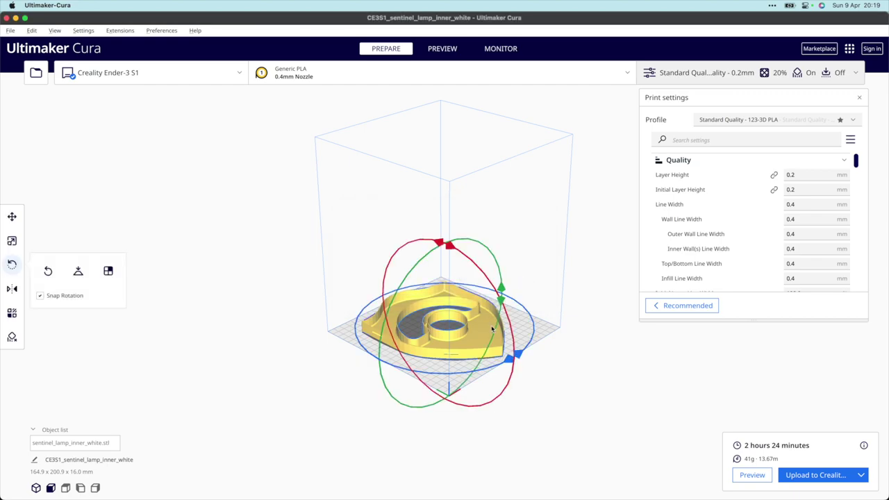
pyautogui.press('Delete')
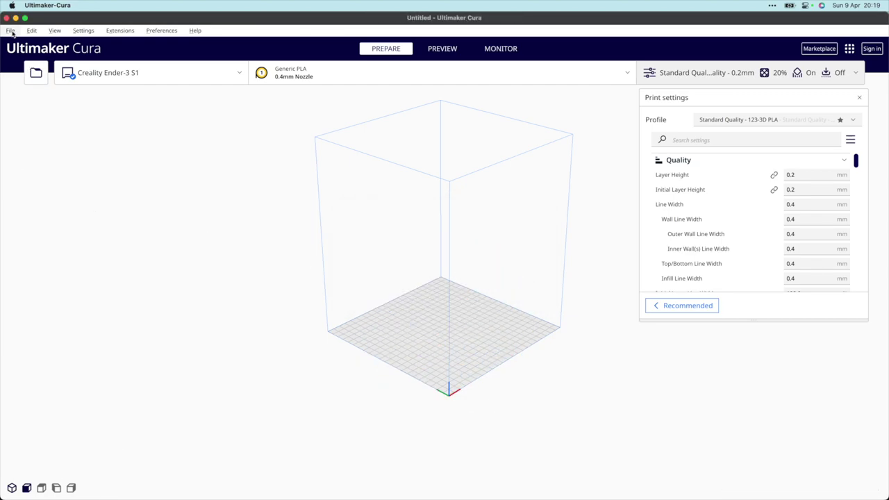
# Load sentinel_lamp_reflector_white.stl and slice it, giving 2 hours 24 minutes and 35g
pyautogui.click(11, 30)
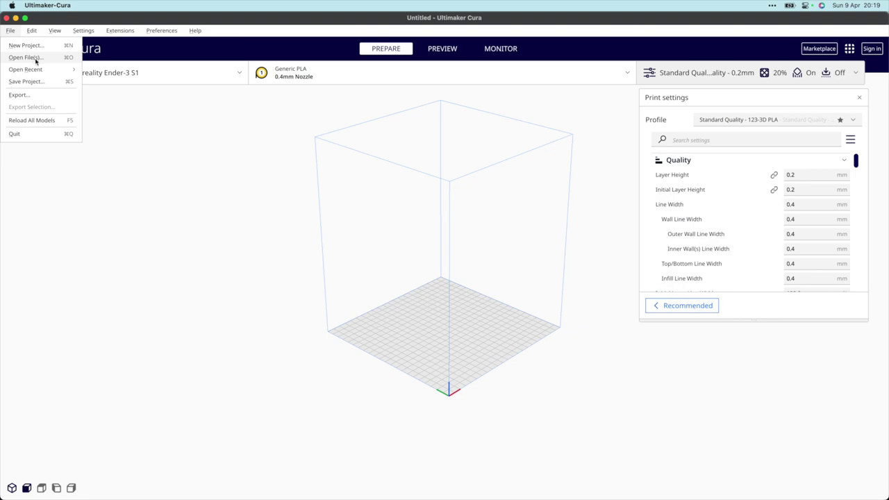
pyautogui.click(25, 57)
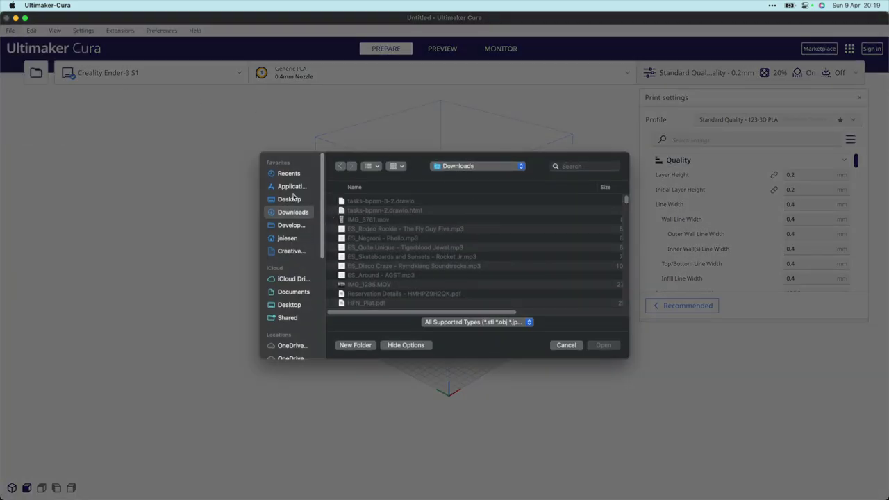
pyautogui.click(291, 226)
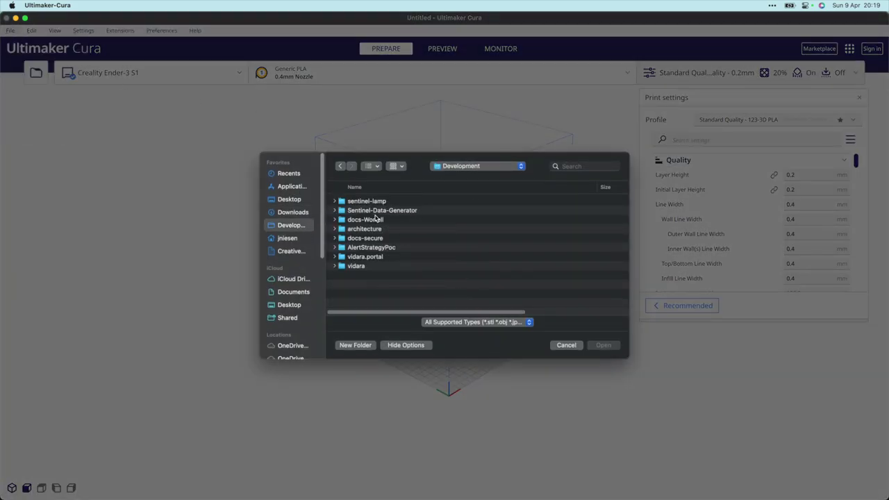
pyautogui.doubleClick(372, 201)
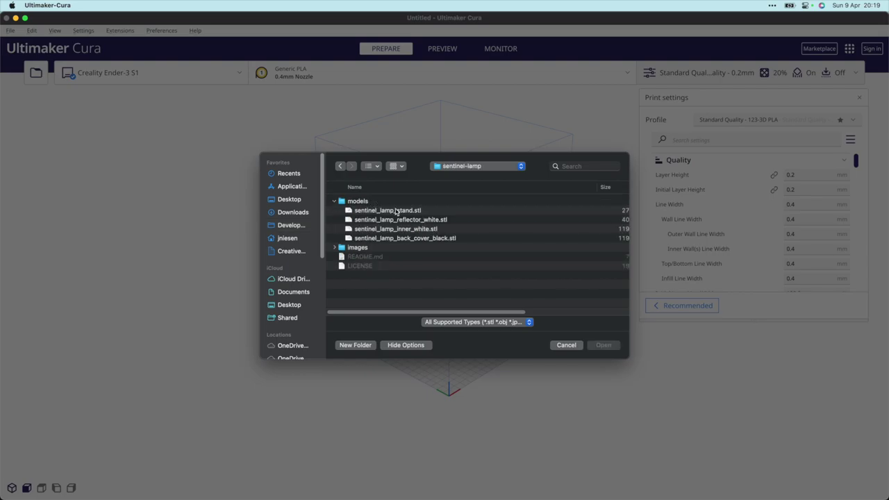
pyautogui.click(432, 219)
pyautogui.click(604, 345)
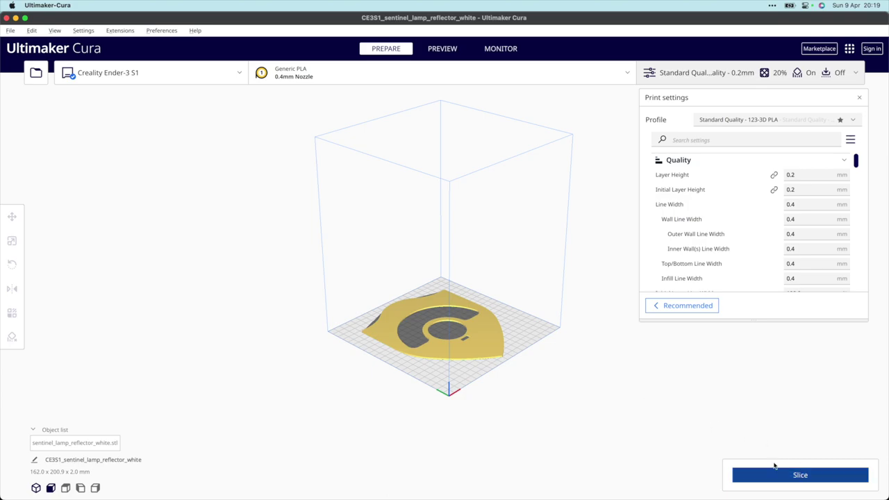
pyautogui.click(770, 470)
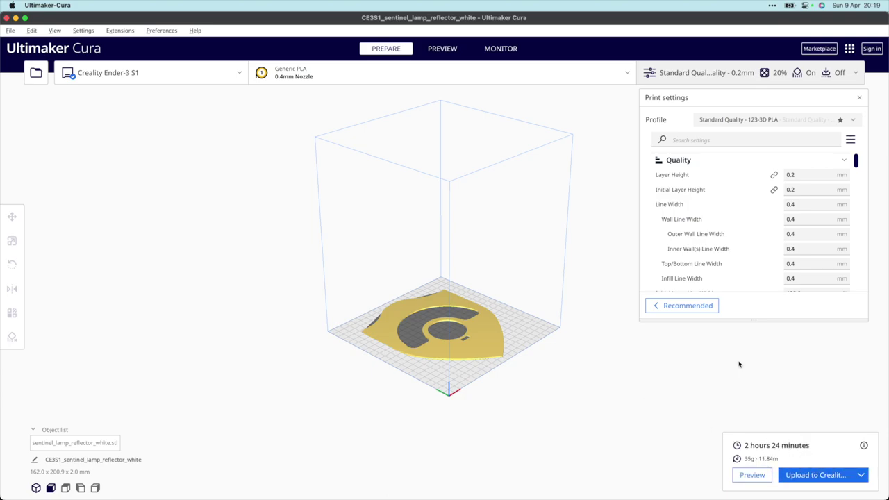
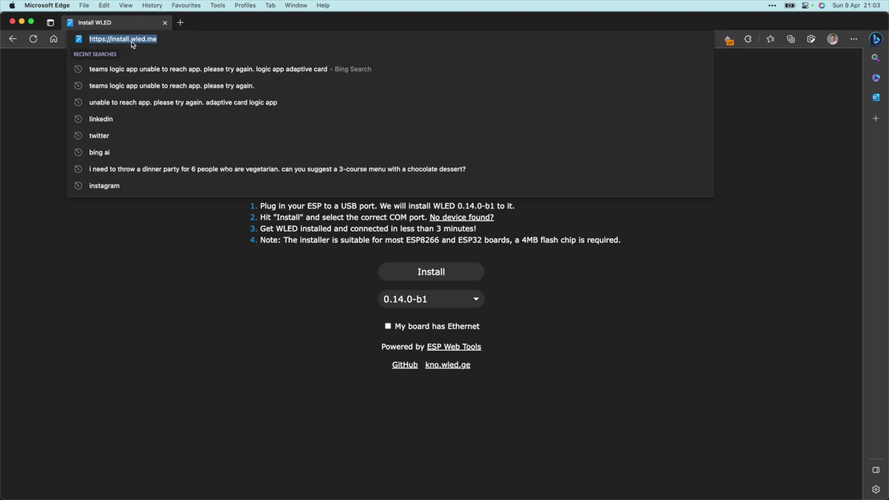
# Dismiss the Edge address suggestions to reveal the install.wled.me installer page
pyautogui.click(222, 336)
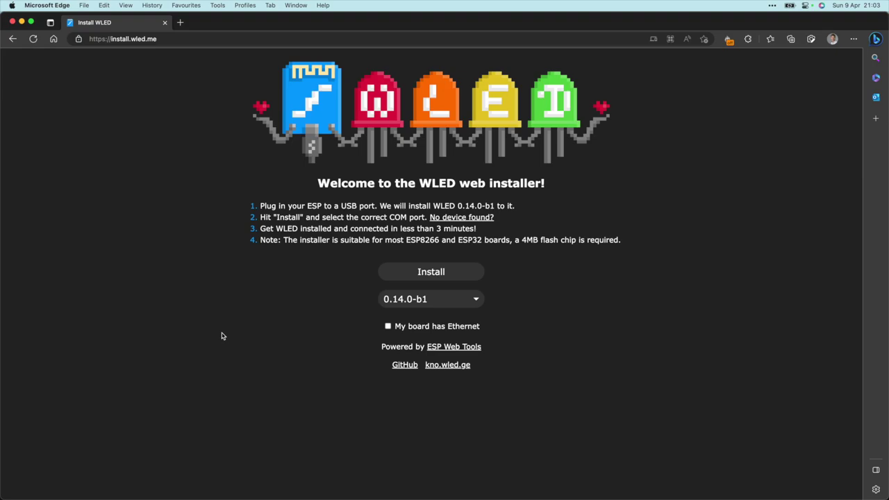
# Install WLED 0.14.0-b1 through port USB2.0-Ser! (cu.usbserial-210), confirming the board erase
pyautogui.click(416, 274)
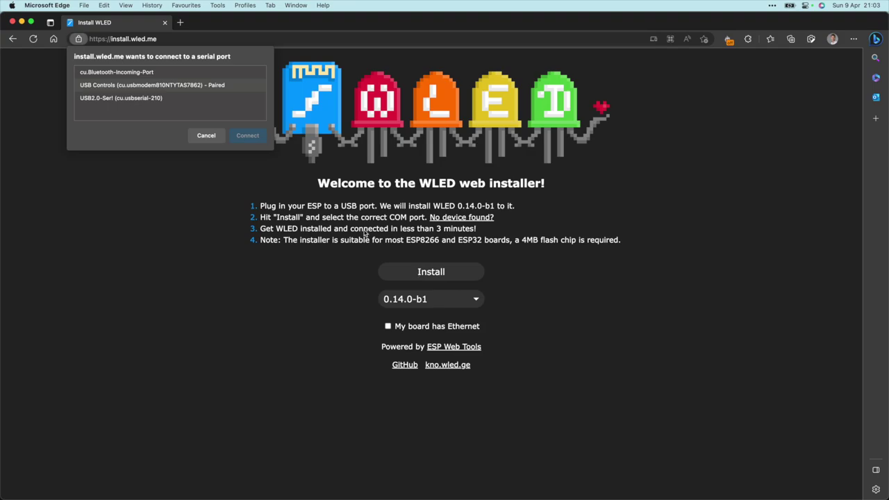
pyautogui.click(137, 102)
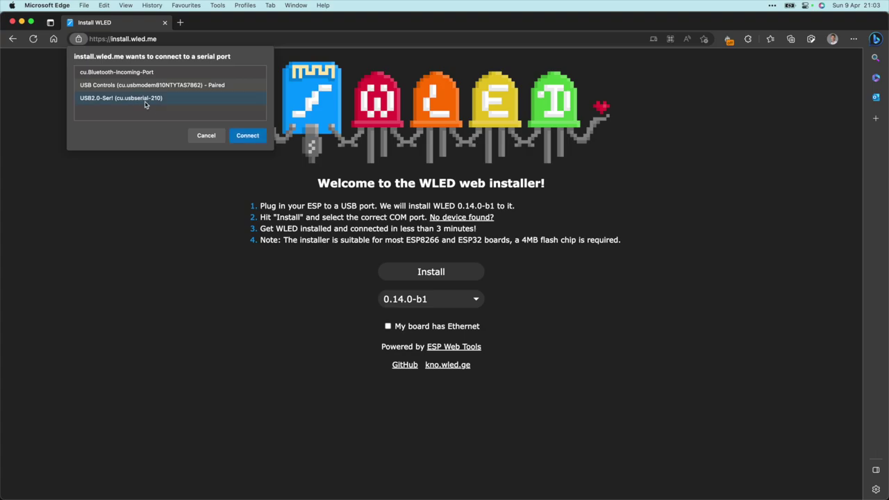
pyautogui.click(247, 136)
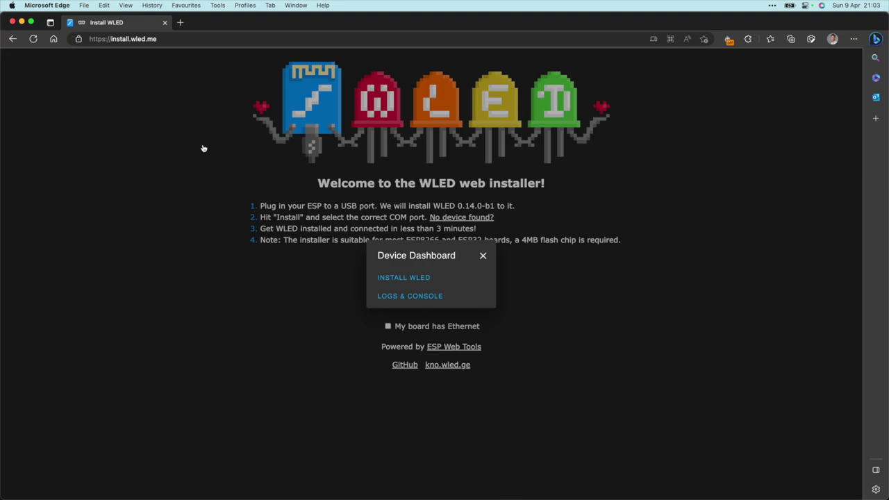
pyautogui.click(407, 276)
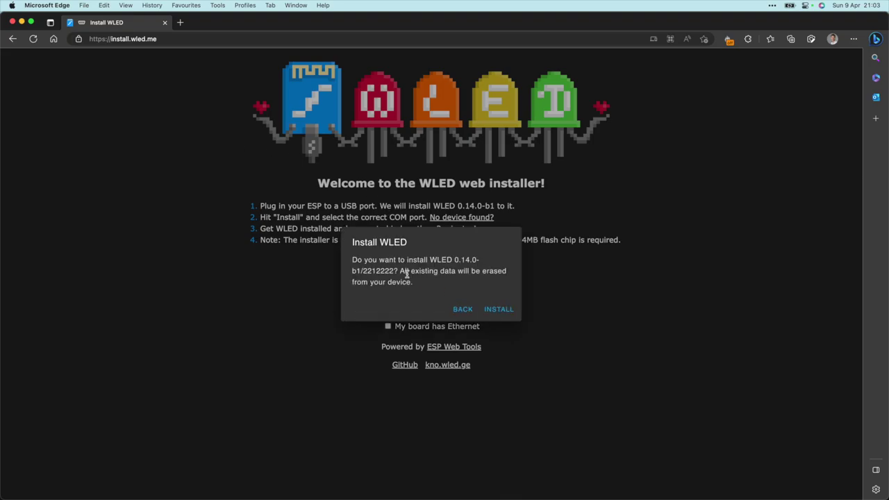
pyautogui.click(497, 309)
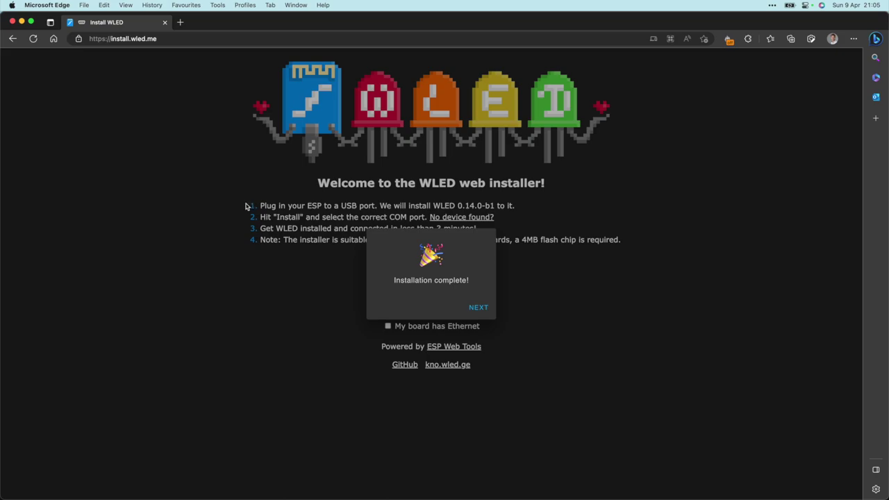
# Enter the Wi-Fi network name and password, connect the board, and visit the device's WLED page
pyautogui.click(478, 308)
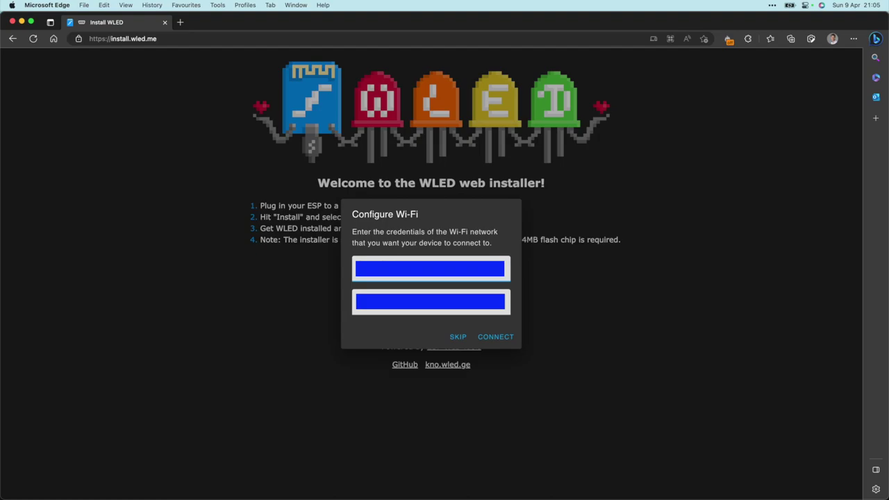
pyautogui.click(431, 301)
pyautogui.click(512, 334)
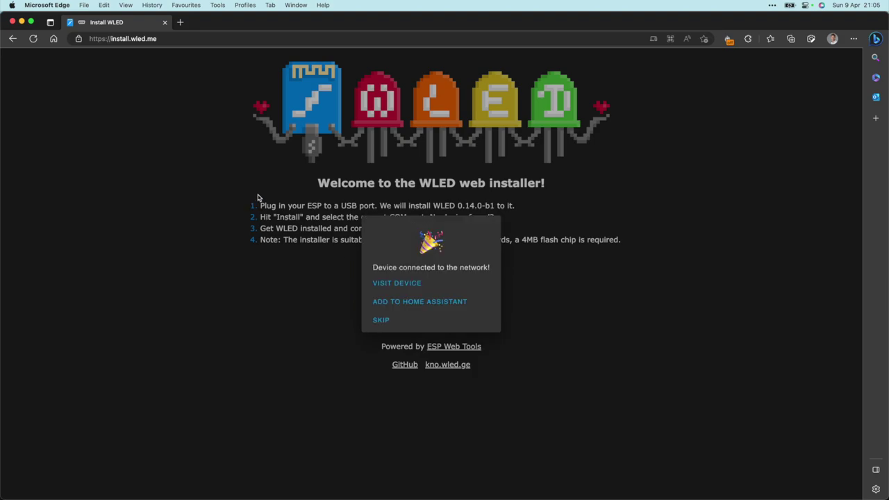
pyautogui.click(379, 282)
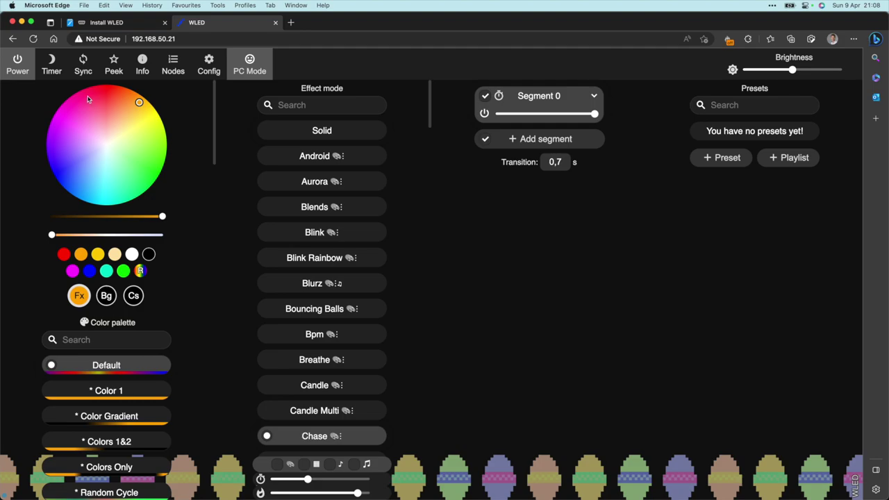
# Open Config in the WLED toolbar to reach the settings menu at 192.168.50.21/settings
pyautogui.click(206, 69)
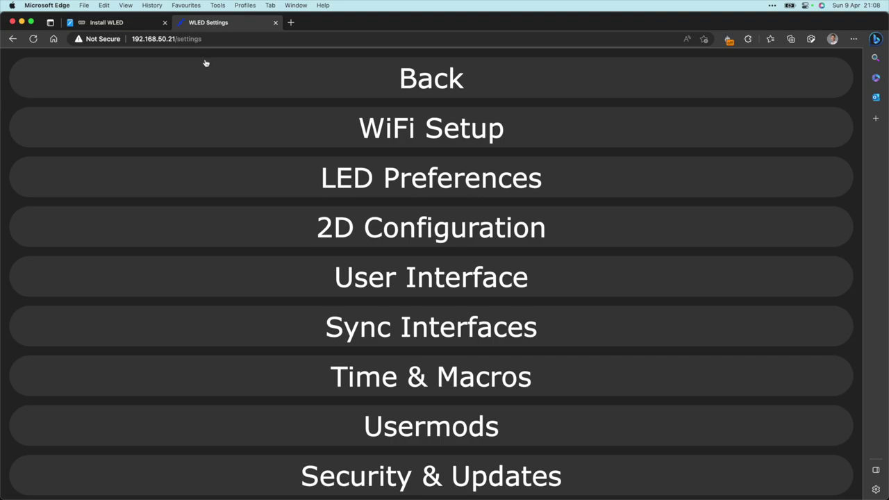
pyautogui.click(289, 175)
pyautogui.scroll(-1, 323, 175)
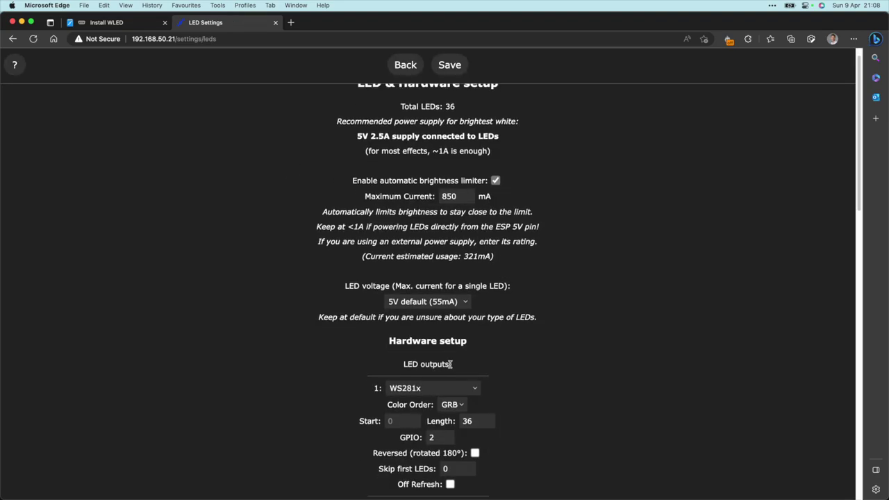
pyautogui.doubleClick(479, 421)
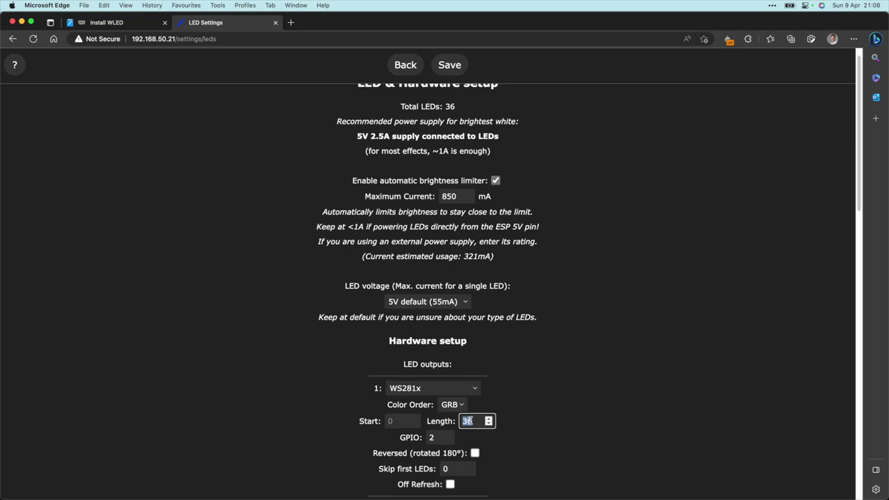
pyautogui.click(408, 65)
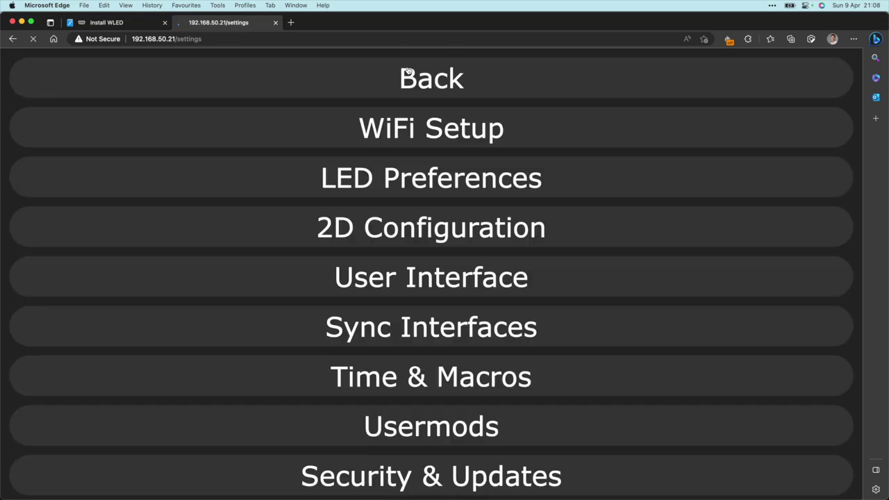
# Go back to the main controller and pick Candle Multi, then Chase 2, from the effect list
pyautogui.click(408, 74)
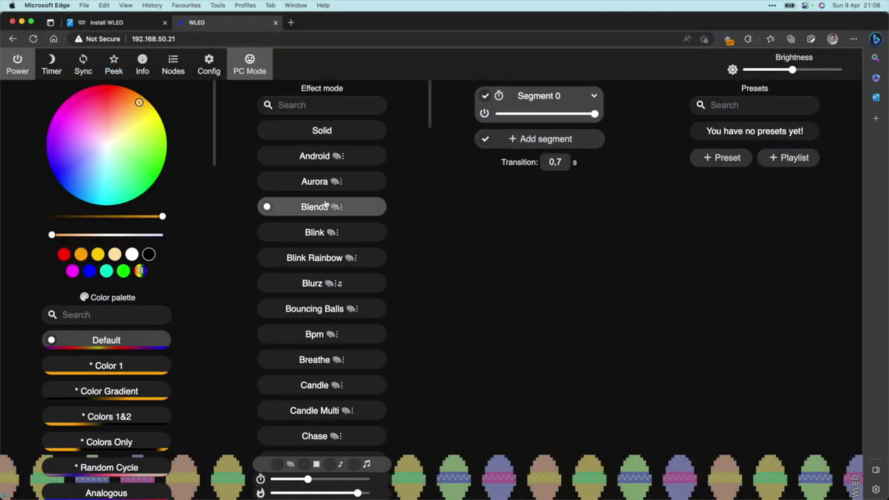
pyautogui.scroll(-3, 323, 299)
pyautogui.click(314, 313)
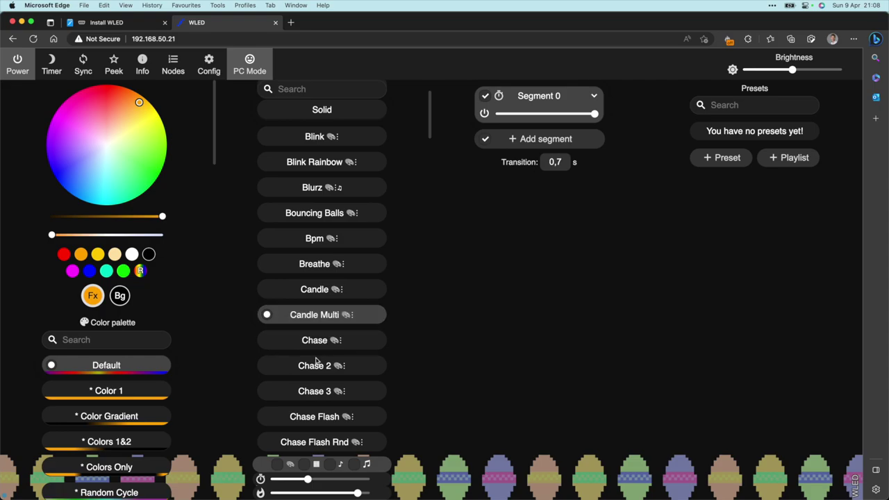
pyautogui.click(315, 363)
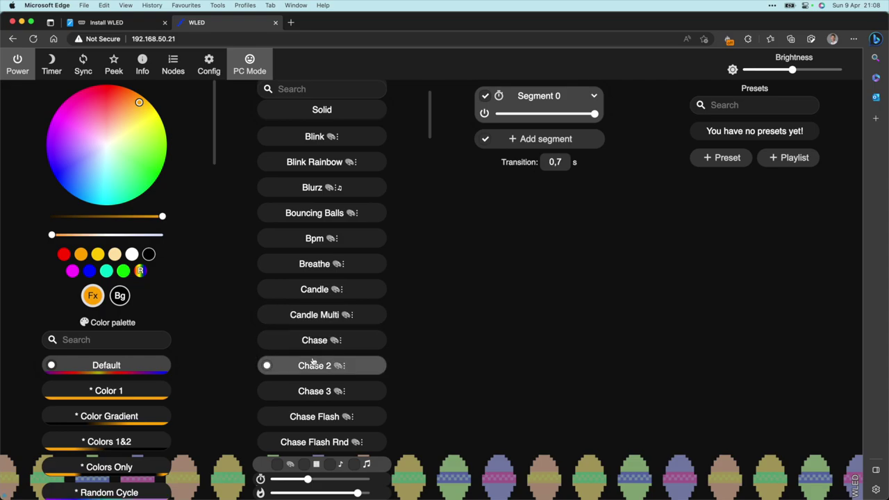